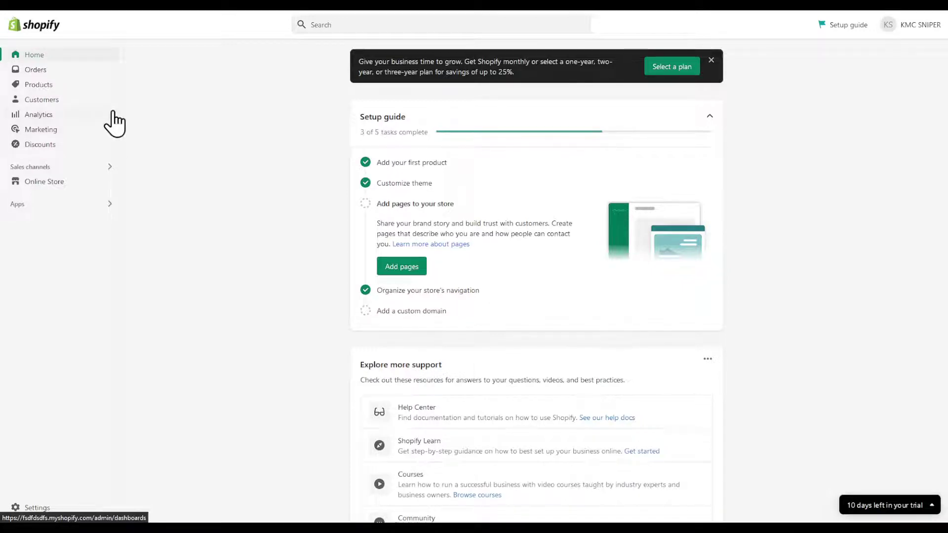
Bring up the store's app recommendations from the admin sidebar Apps entry
click(35, 205)
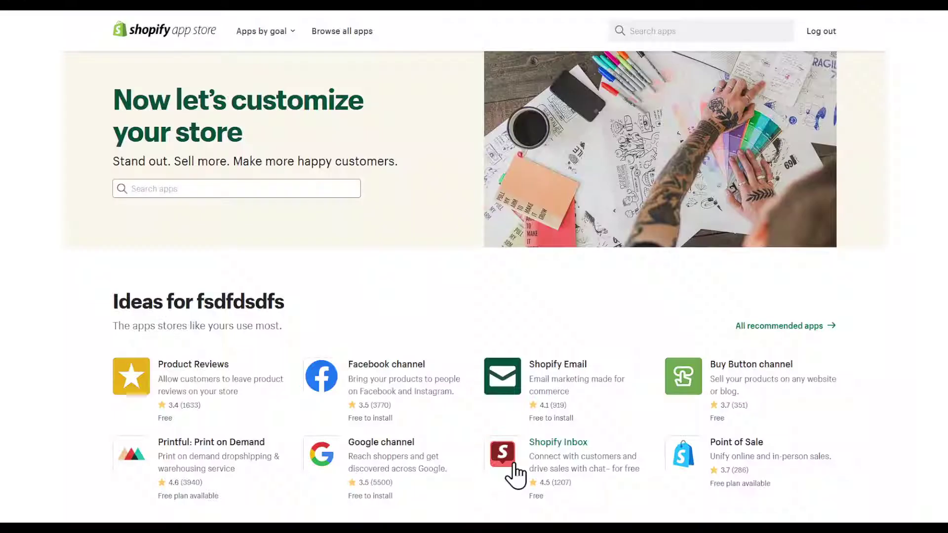
text(shop)
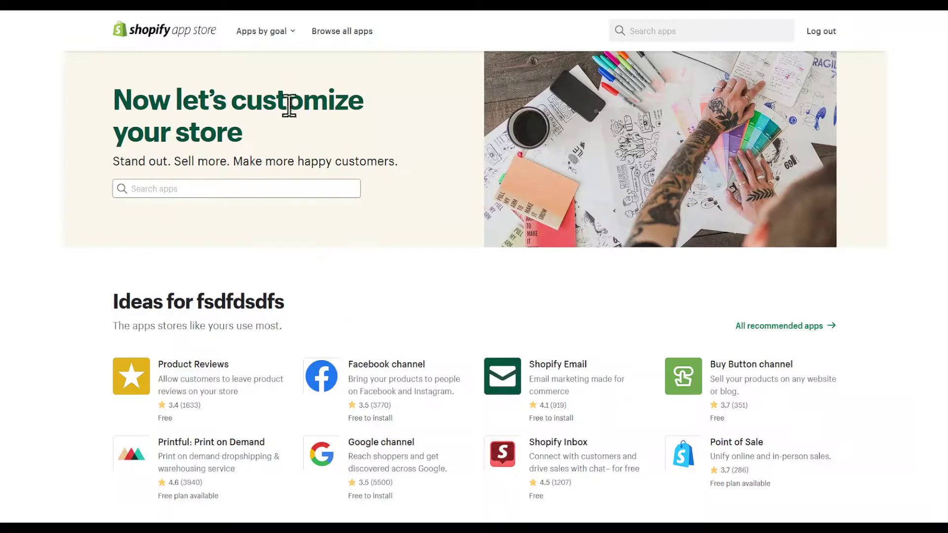
Search the Shopify App Store for 'free shipping bar' limited to free apps
click(232, 191)
text(free sh)
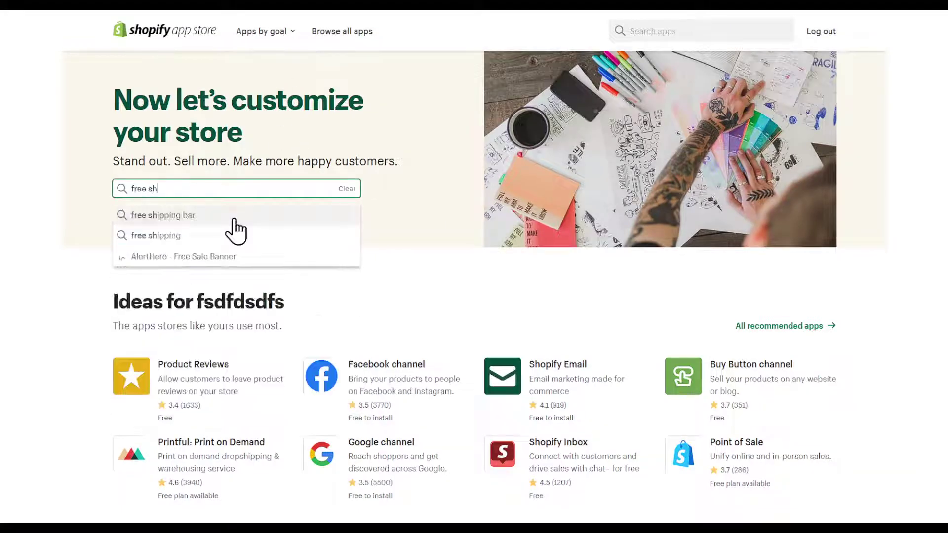
text(ippi)
click(234, 219)
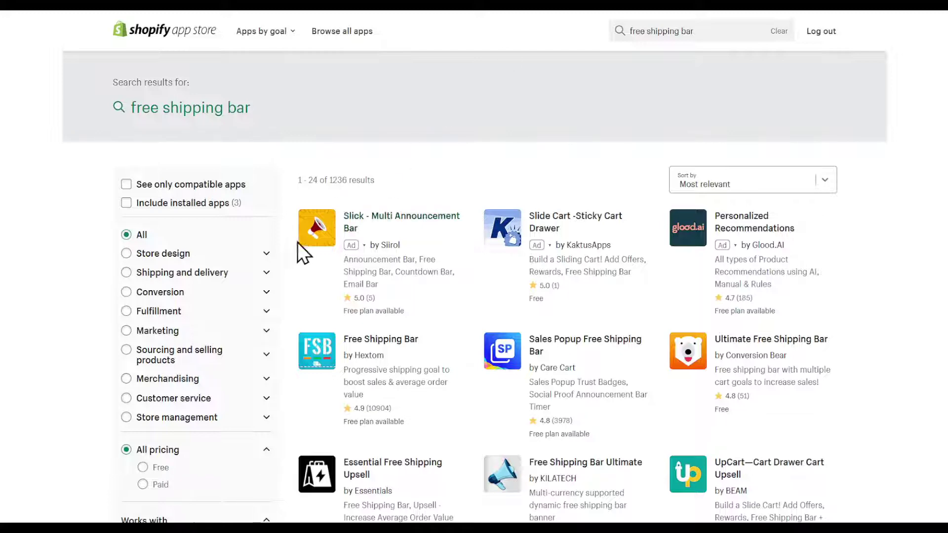
scroll(642, 249, down, 2)
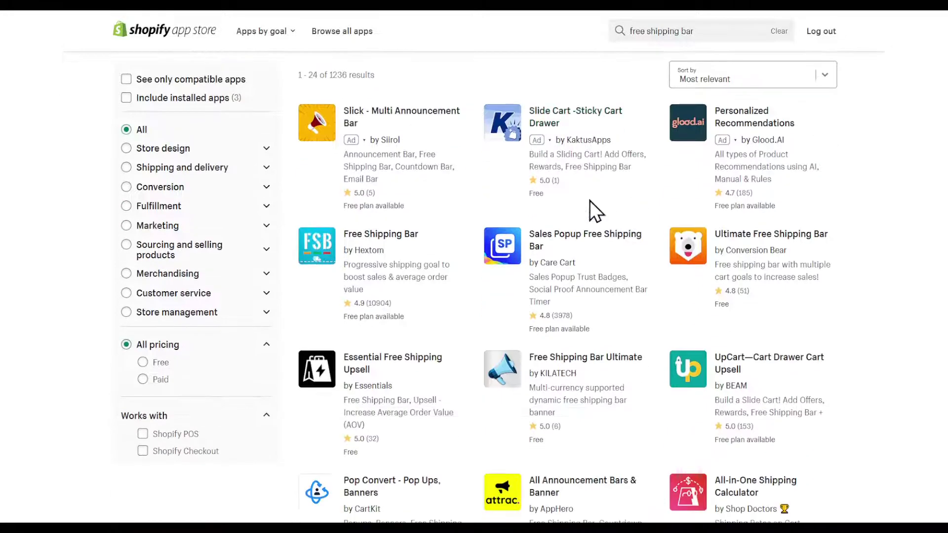
click(157, 367)
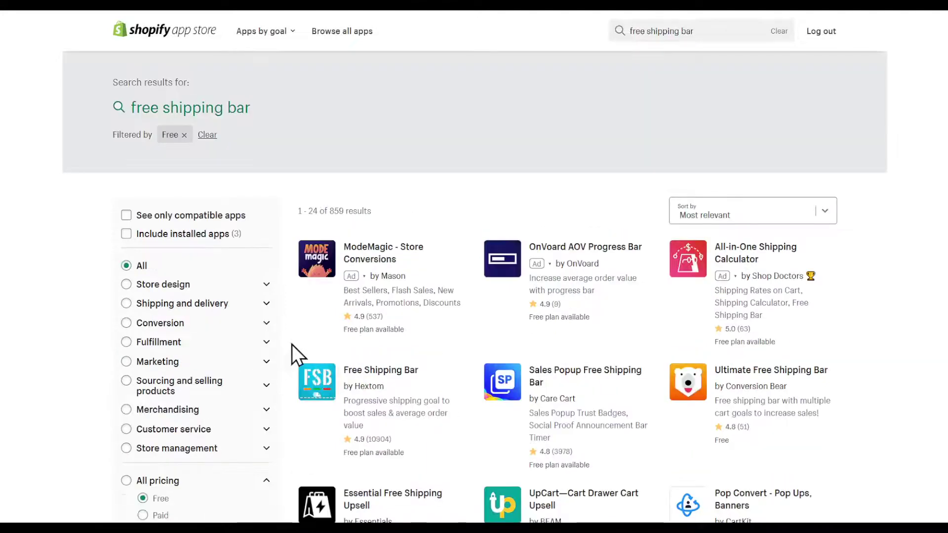
Reach ModeMagic - Store Conversions' demo storefront and dismiss the 10% off subscribe offer
click(415, 255)
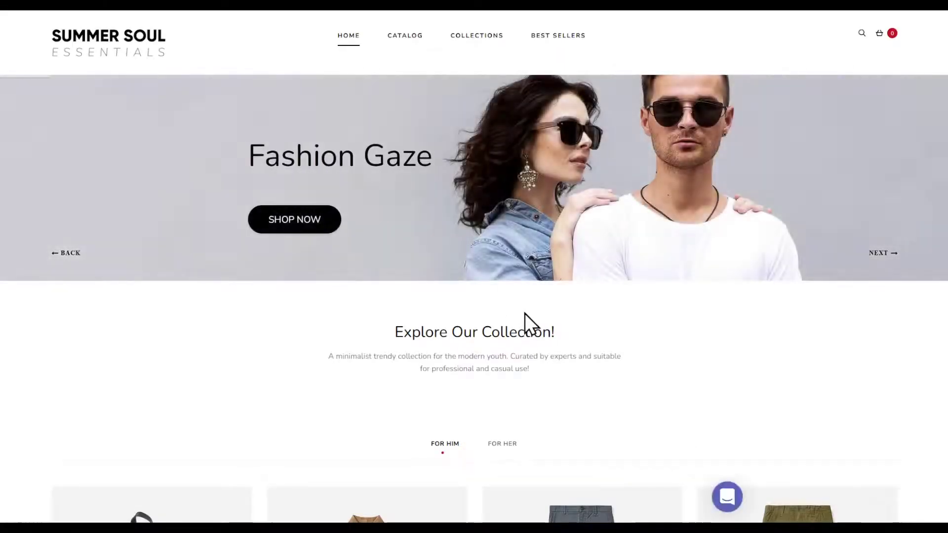
scroll(525, 314, down, 4)
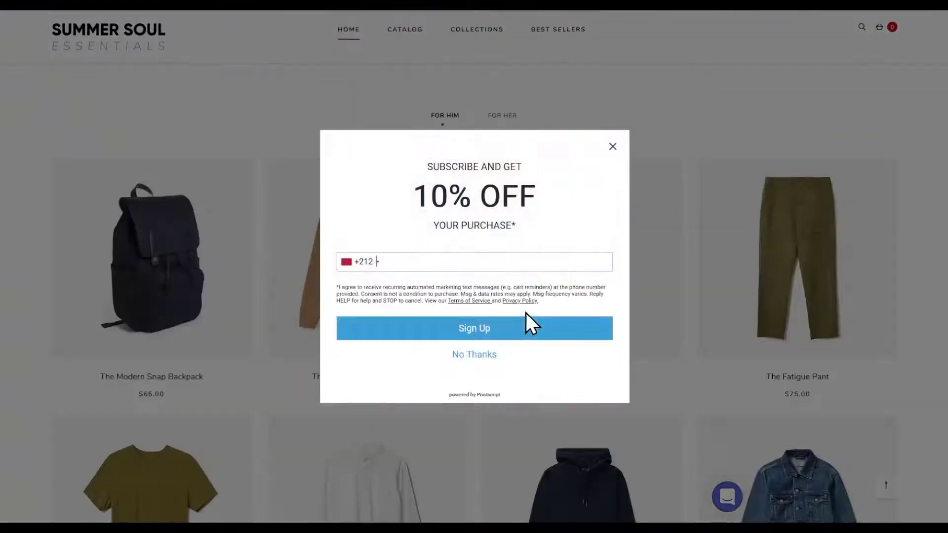
click(615, 143)
scroll(57, 314, down, 3)
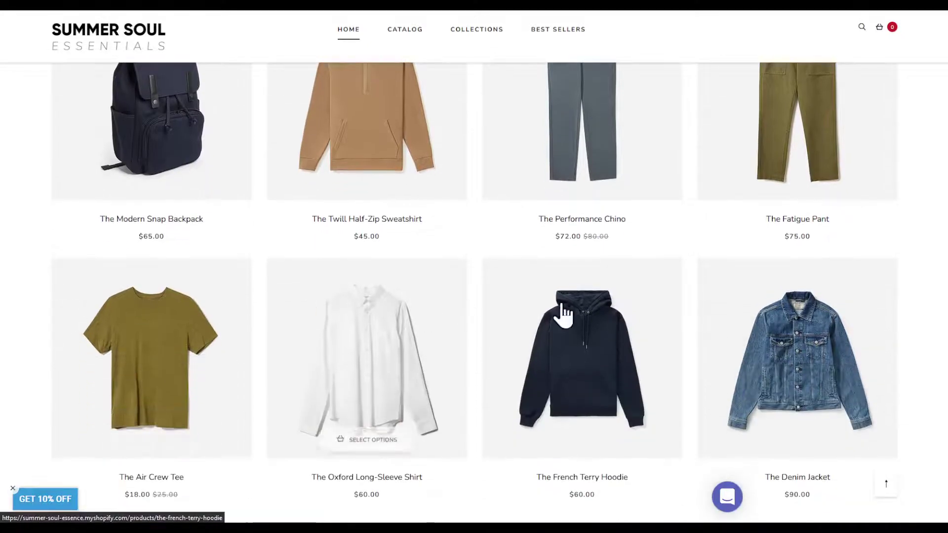
scroll(615, 317, down, 3)
scroll(613, 330, down, 4)
scroll(614, 338, up, 5)
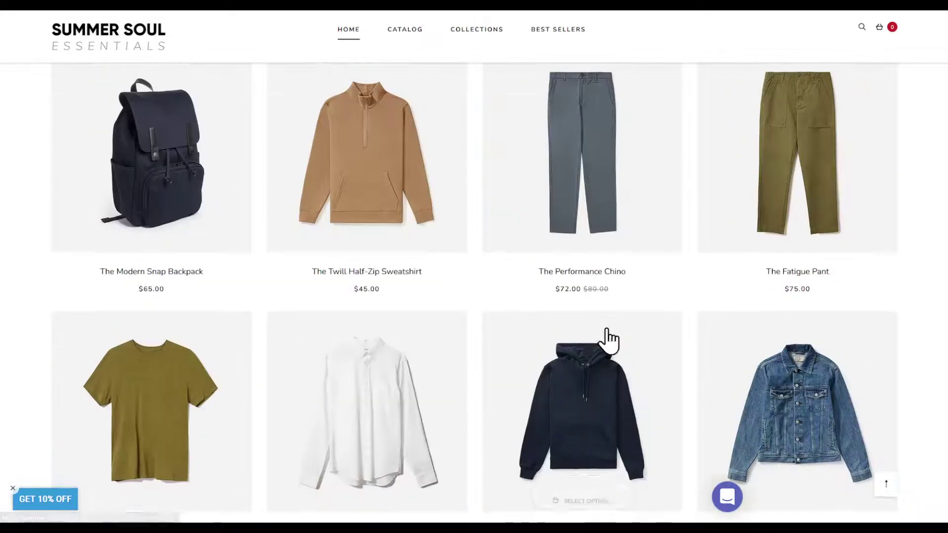
scroll(603, 339, up, 10)
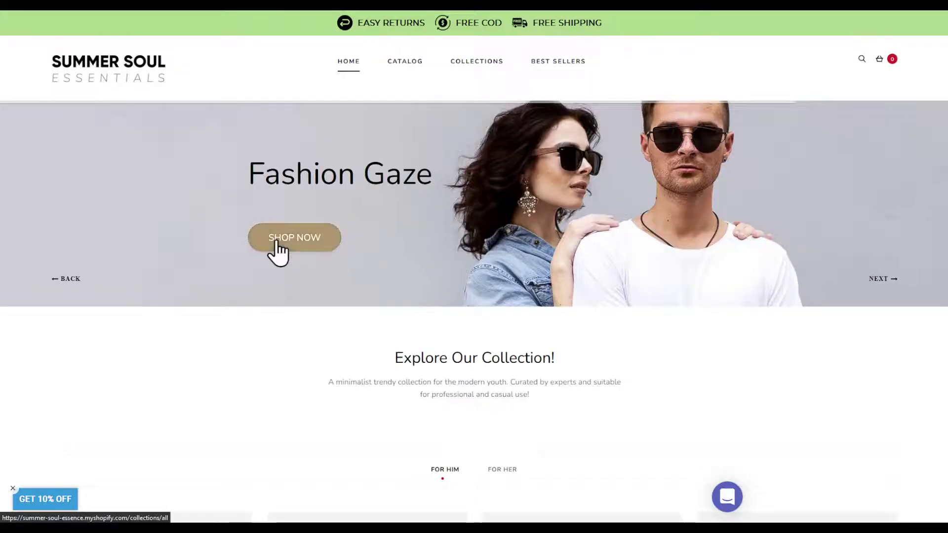
scroll(289, 260, down, 5)
scroll(371, 231, up, 5)
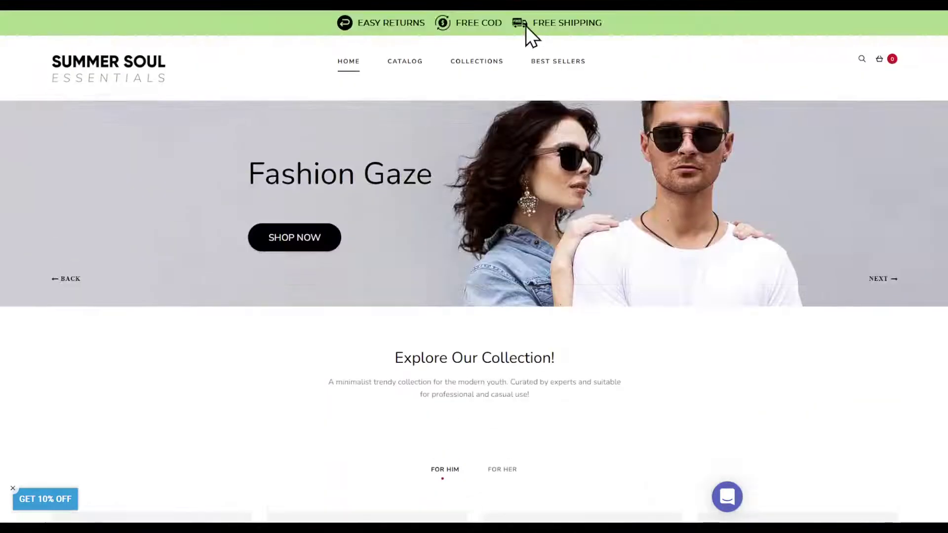
scroll(462, 269, down, 1)
scroll(463, 269, down, 5)
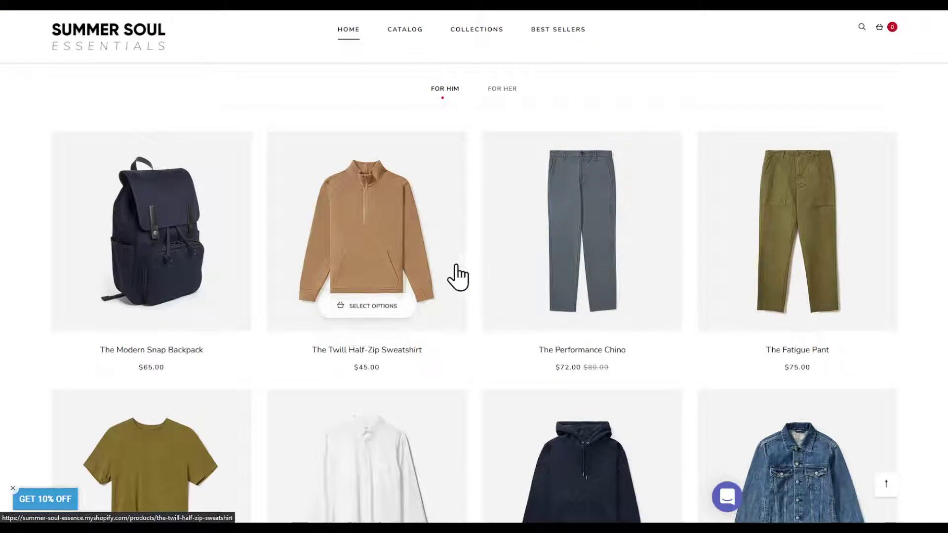
Add The Twill Half-Zip Sweatshirt to the demo cart and check it is there
click(409, 252)
scroll(503, 304, down, 5)
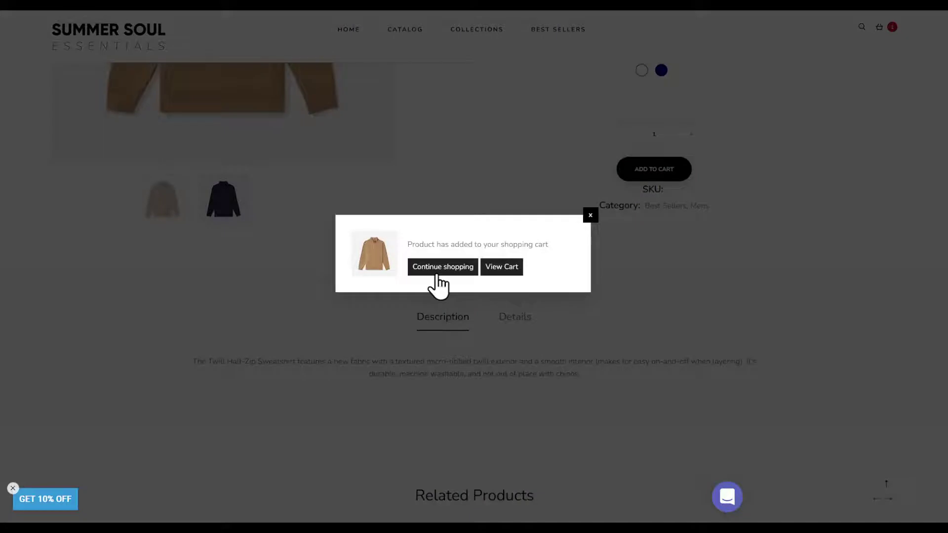
click(438, 268)
mouse_move(879, 27)
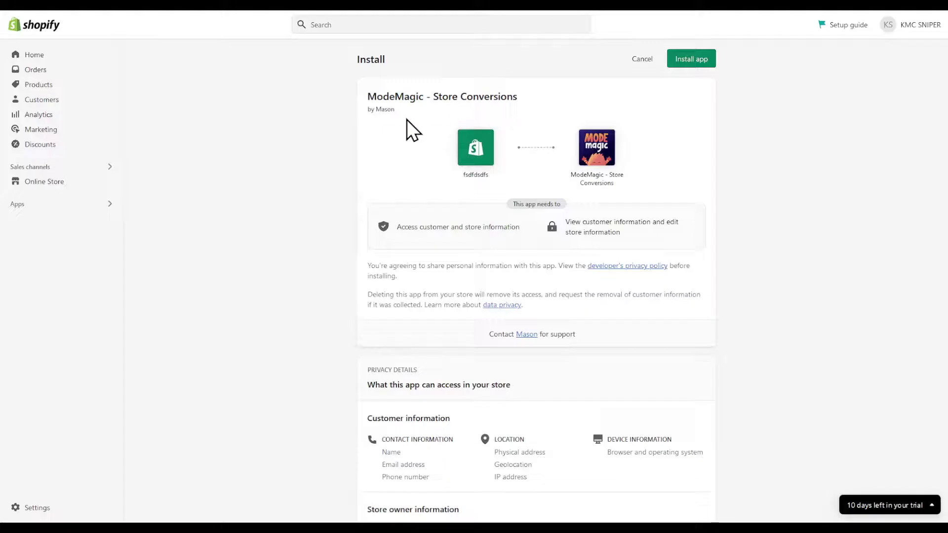
Install ModeMagic - Store Conversions on the Shopify store
click(700, 59)
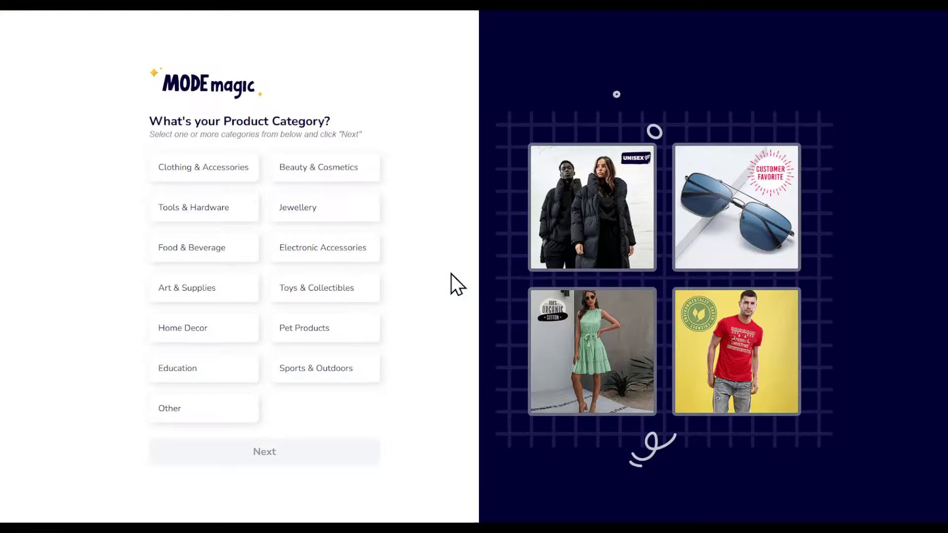
Finish onboarding with product category Other and dismiss the newsletter offer
click(214, 411)
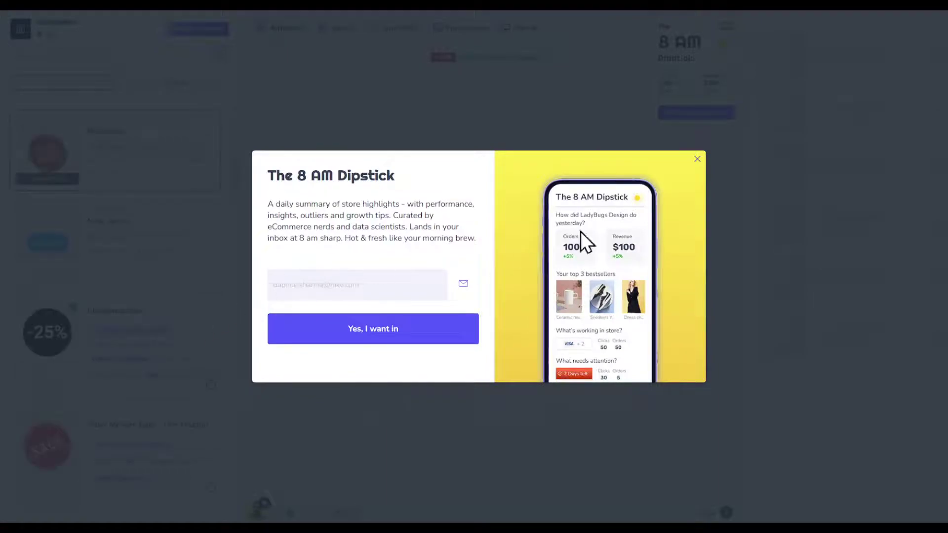
click(697, 159)
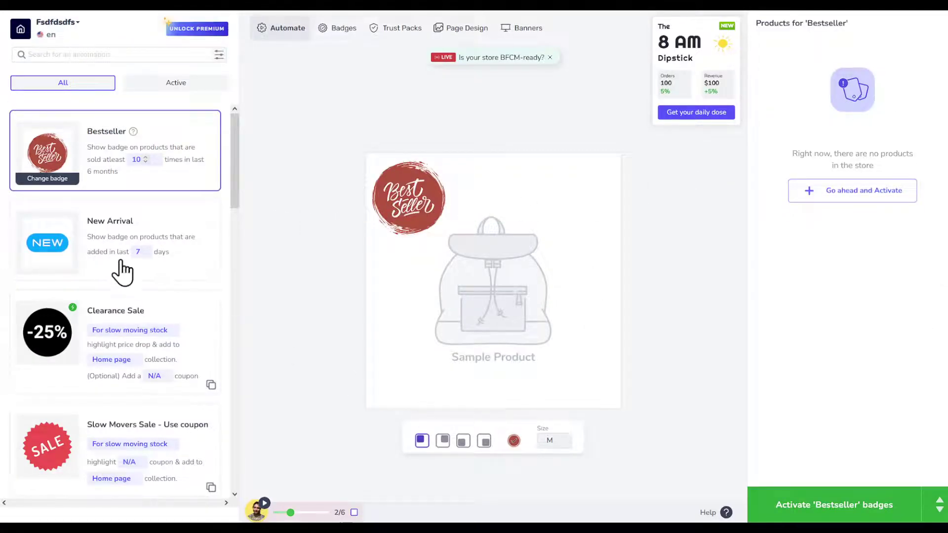
scroll(126, 267, down, 5)
scroll(138, 254, down, 4)
scroll(136, 258, down, 3)
scroll(132, 241, down, 1)
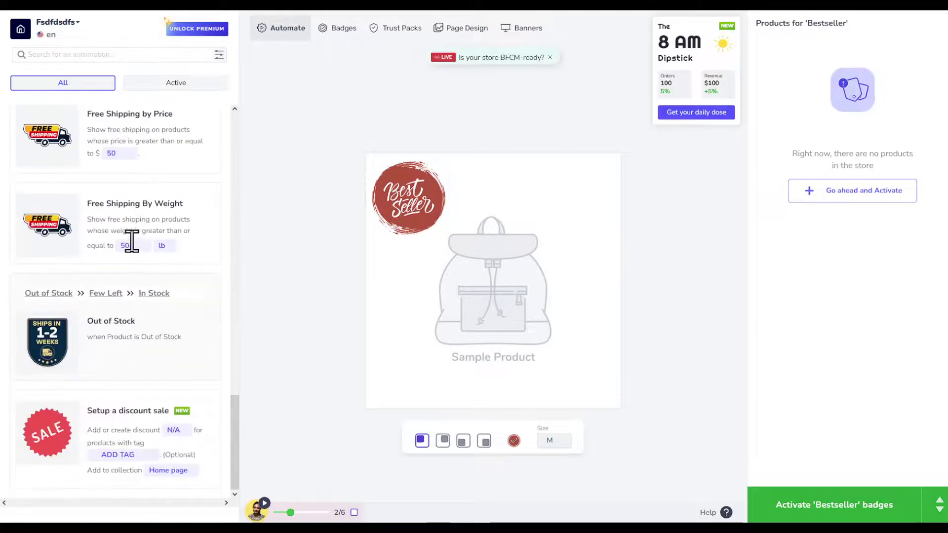
scroll(144, 245, up, 5)
scroll(143, 234, up, 3)
scroll(141, 234, up, 2)
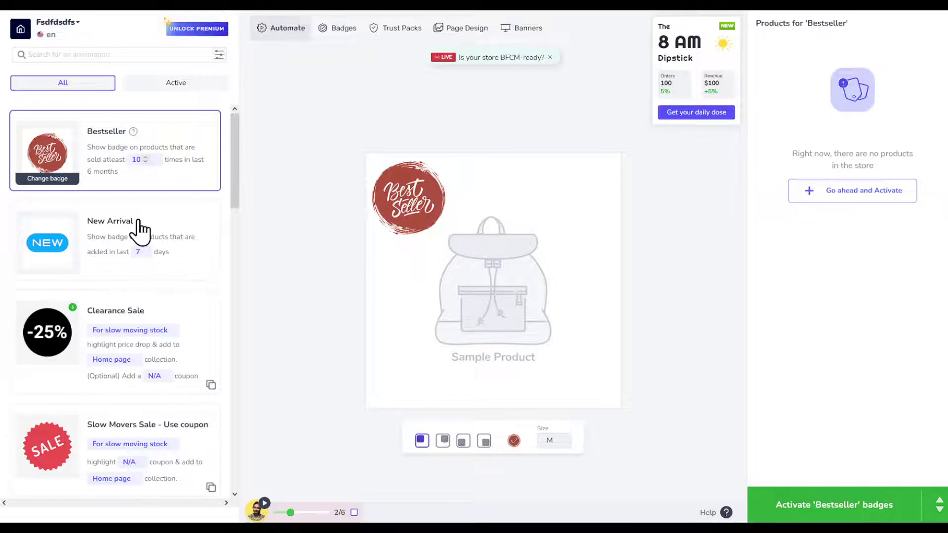
Give the Clearance Sale automation the 25% OFF sticker as its badge
click(123, 232)
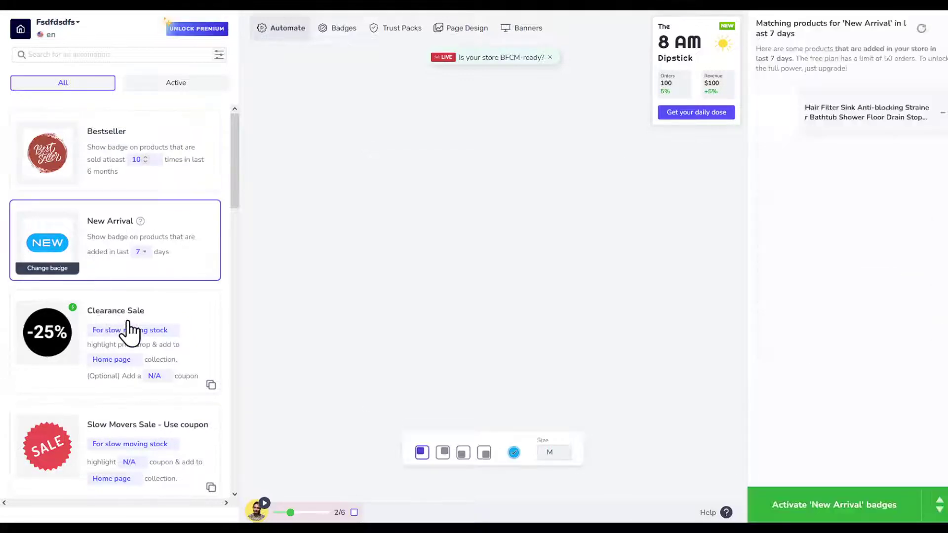
click(129, 331)
scroll(168, 341, down, 1)
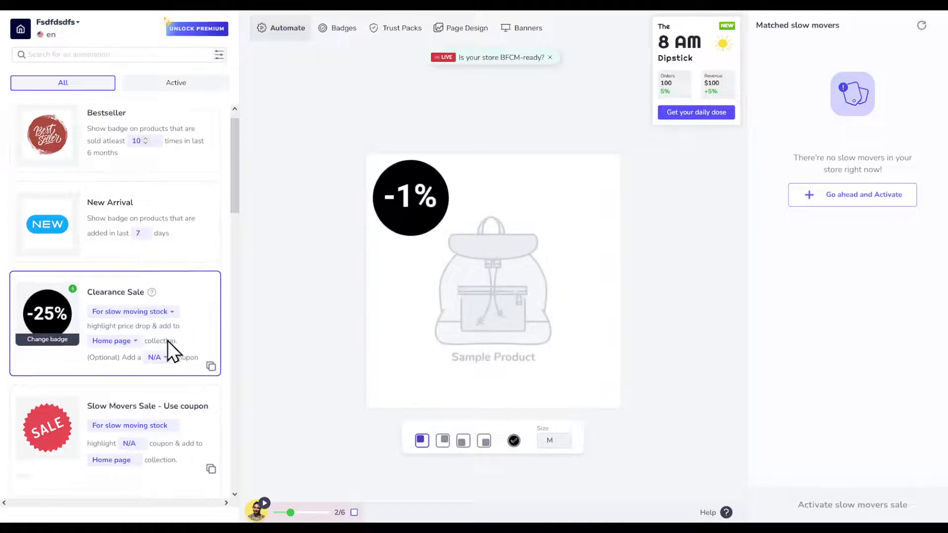
scroll(168, 341, down, 2)
click(165, 355)
click(46, 240)
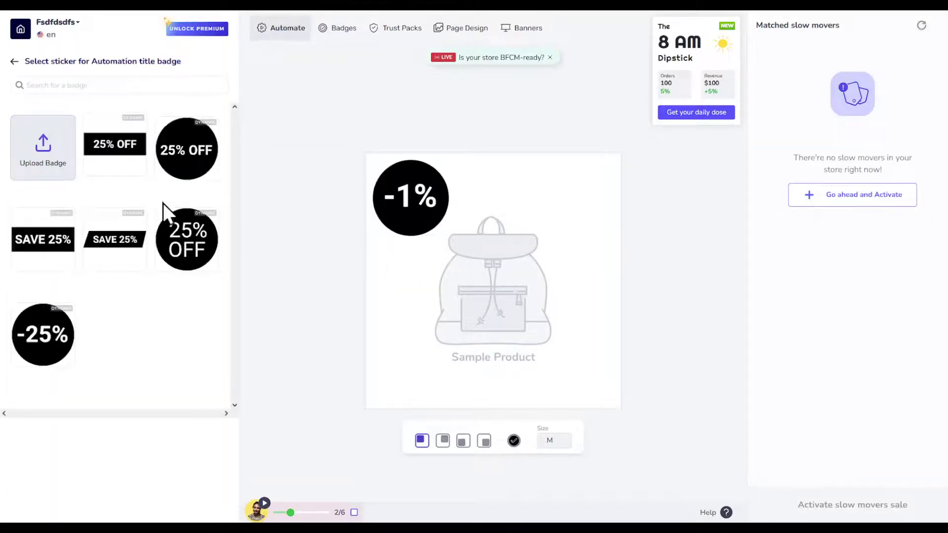
click(185, 152)
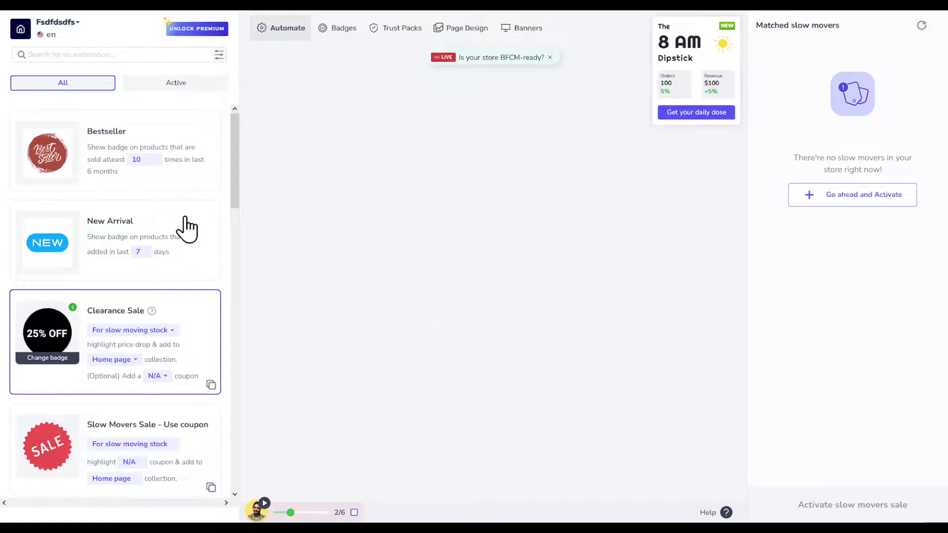
Filter to running automations, then show all automations again
click(152, 84)
click(46, 28)
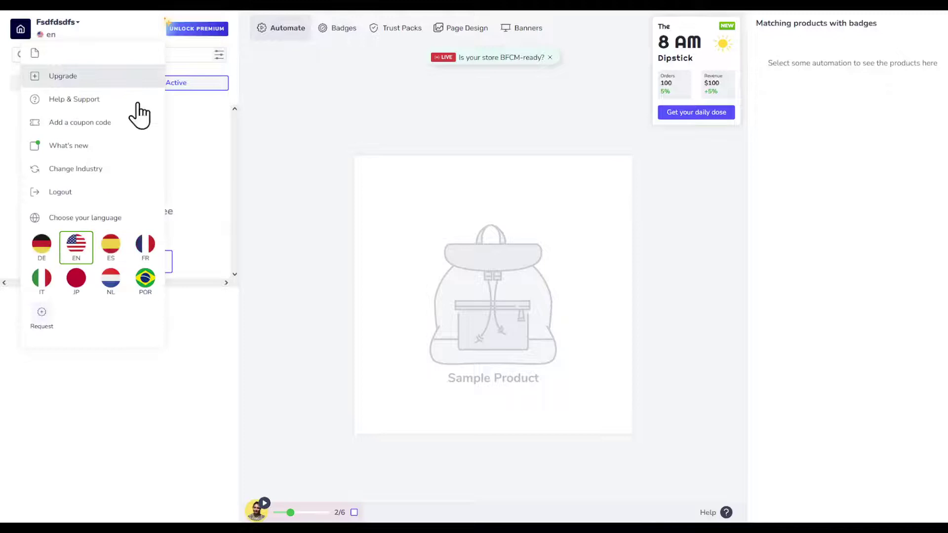
click(77, 83)
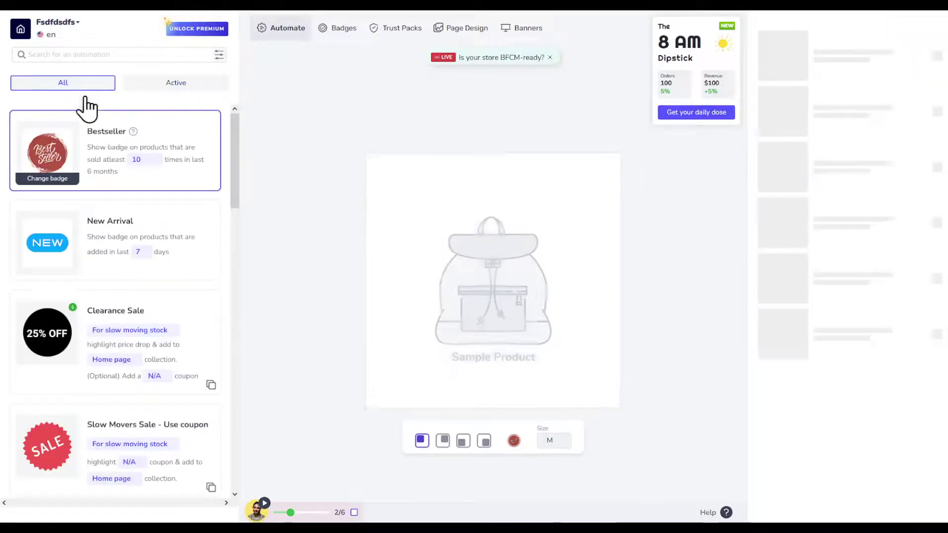
click(213, 29)
drag(629, 221, 567, 202)
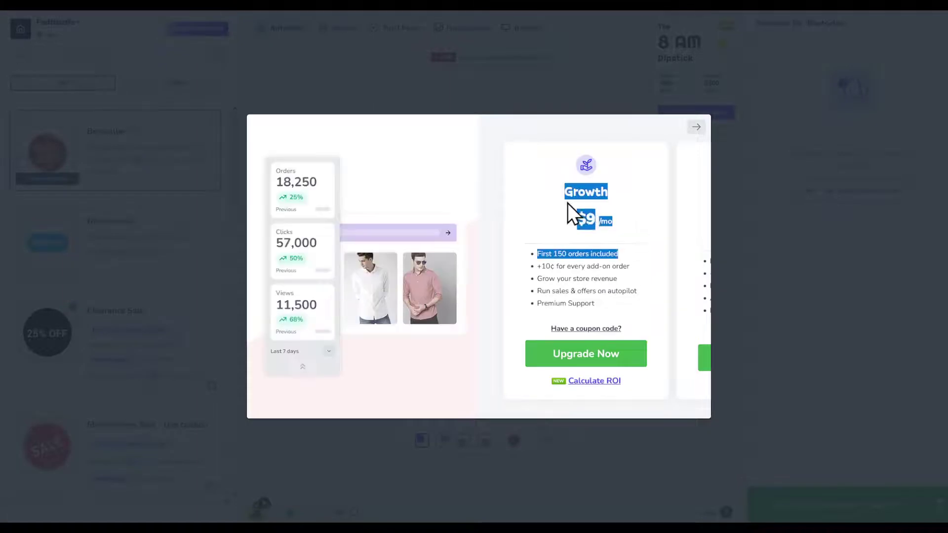
click(696, 126)
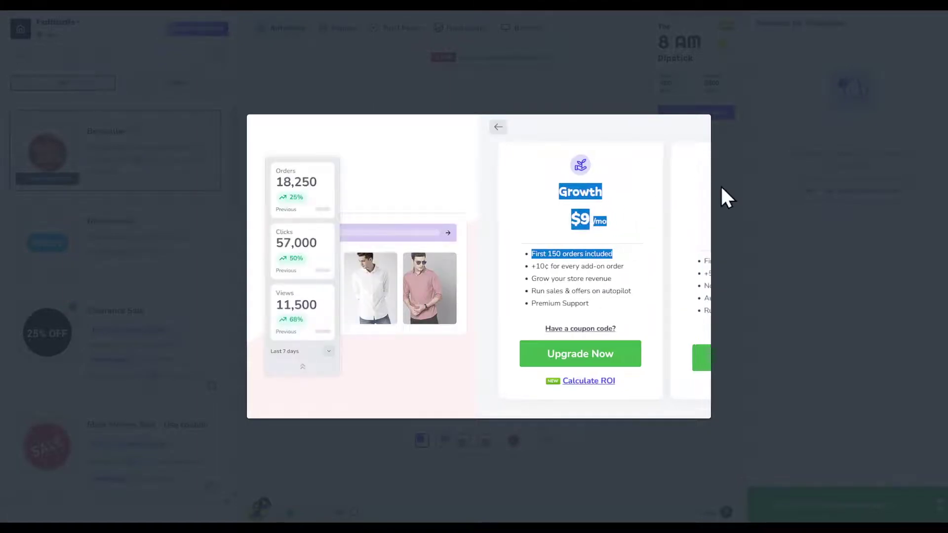
click(550, 83)
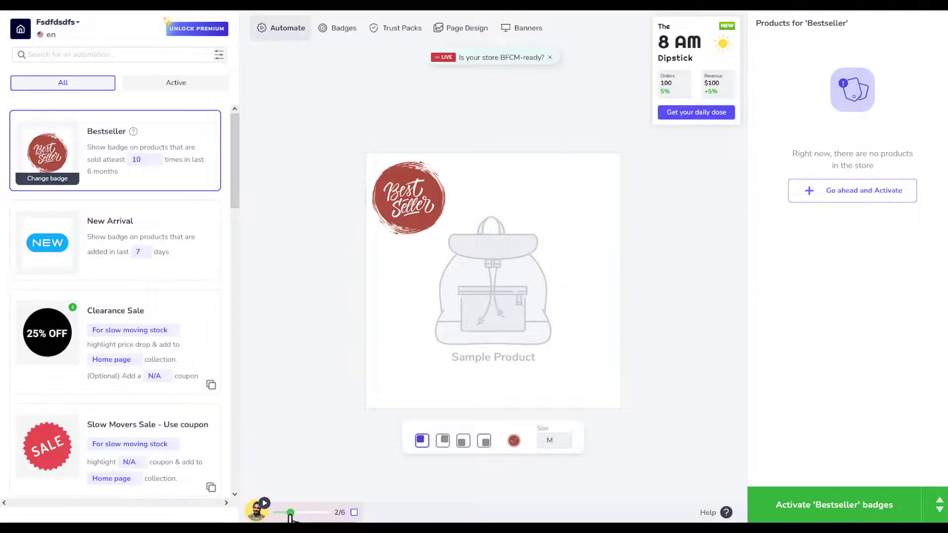
Activate the Bestseller badge automation from the onboarding tips checklist
click(314, 512)
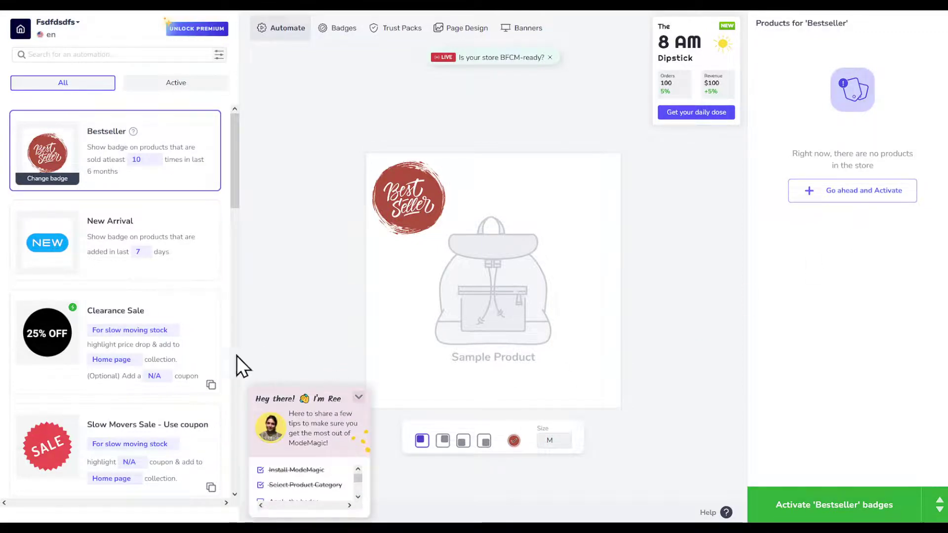
scroll(151, 403, down, 5)
scroll(169, 387, down, 5)
scroll(169, 371, down, 5)
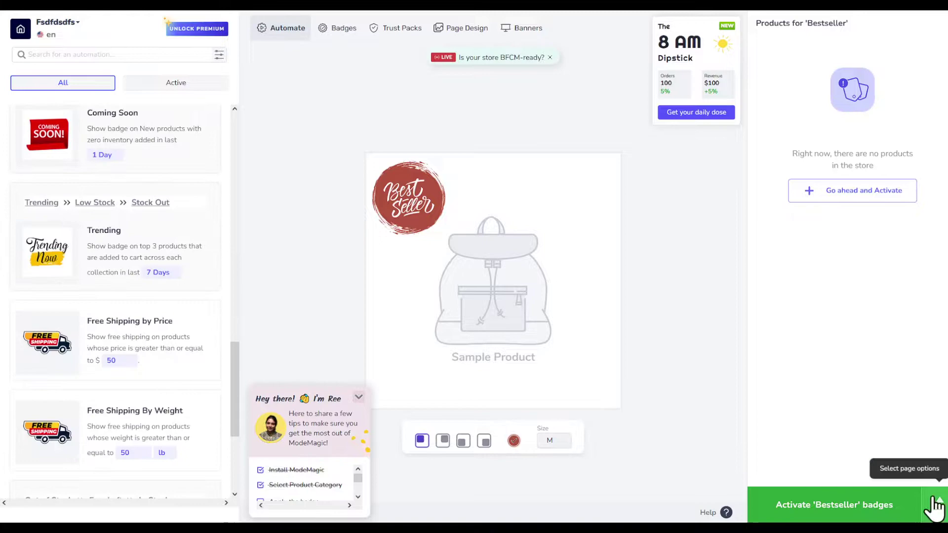
click(792, 504)
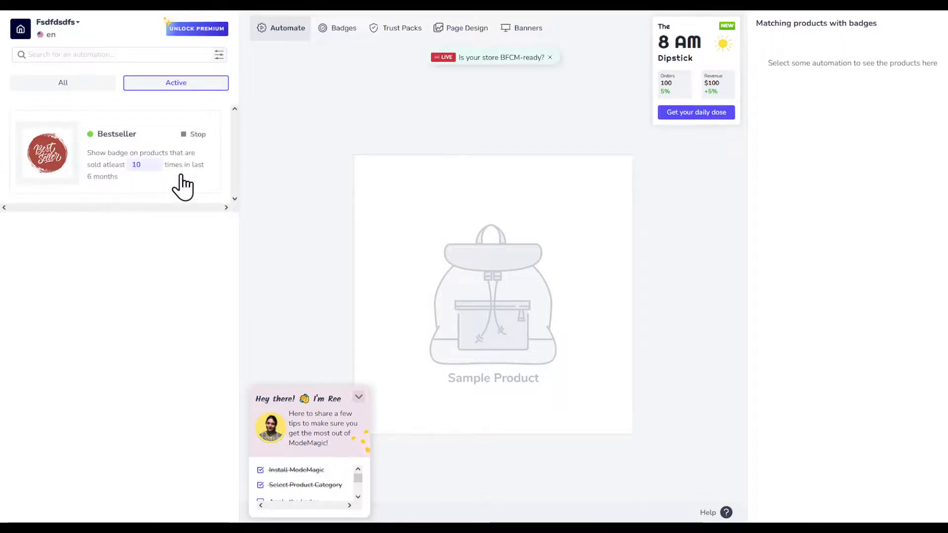
Lower the Bestseller minimum sales count from 10 to 1 and update the badges
click(140, 165)
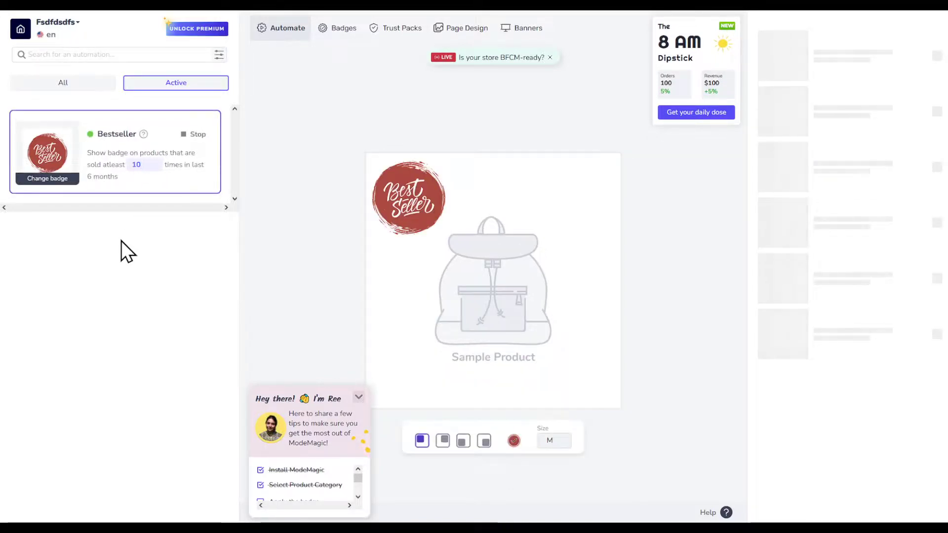
key(BackSpace)
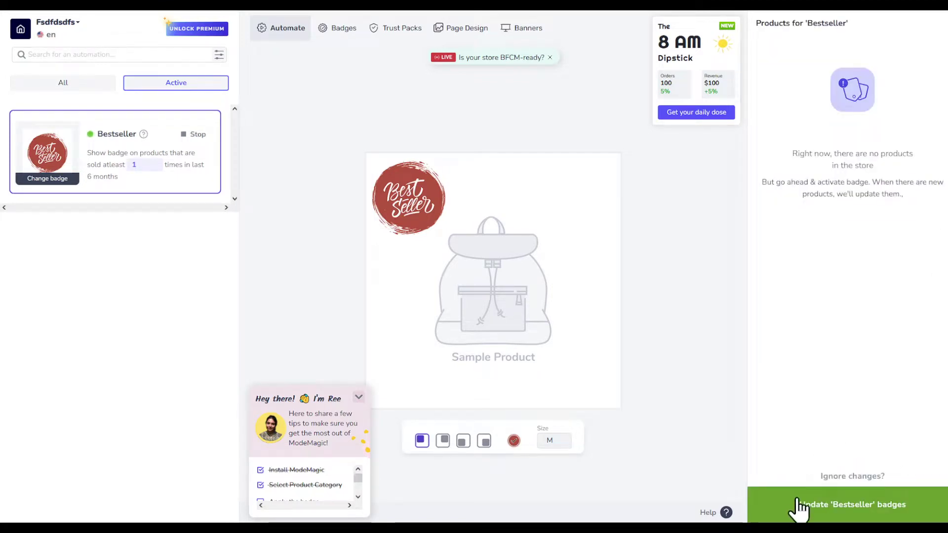
click(799, 507)
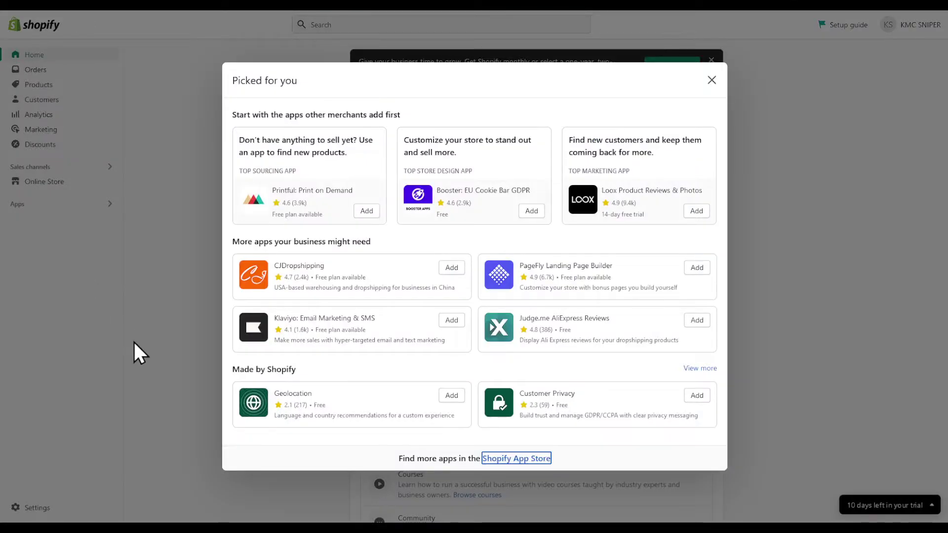
Dismiss the app recommendations popup and list the installed apps, ModeMagic on top
click(134, 353)
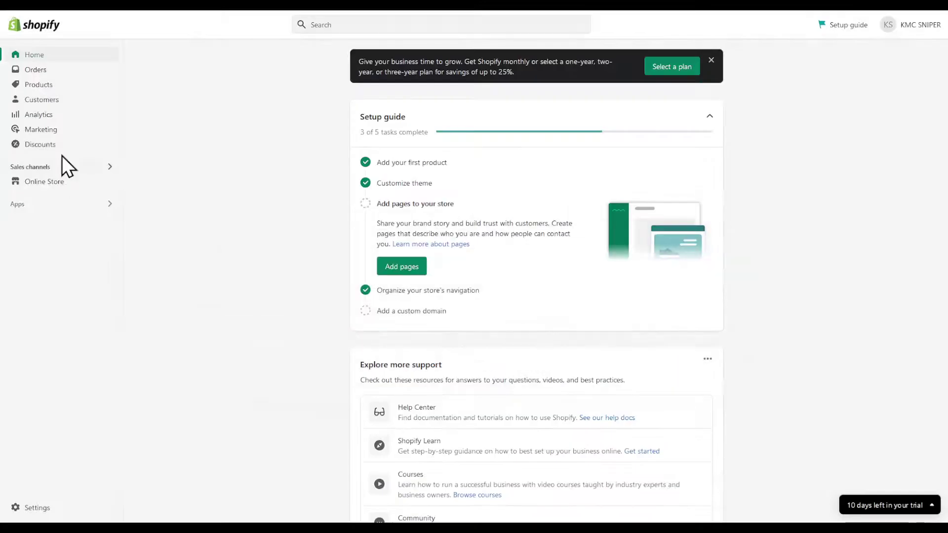
click(27, 205)
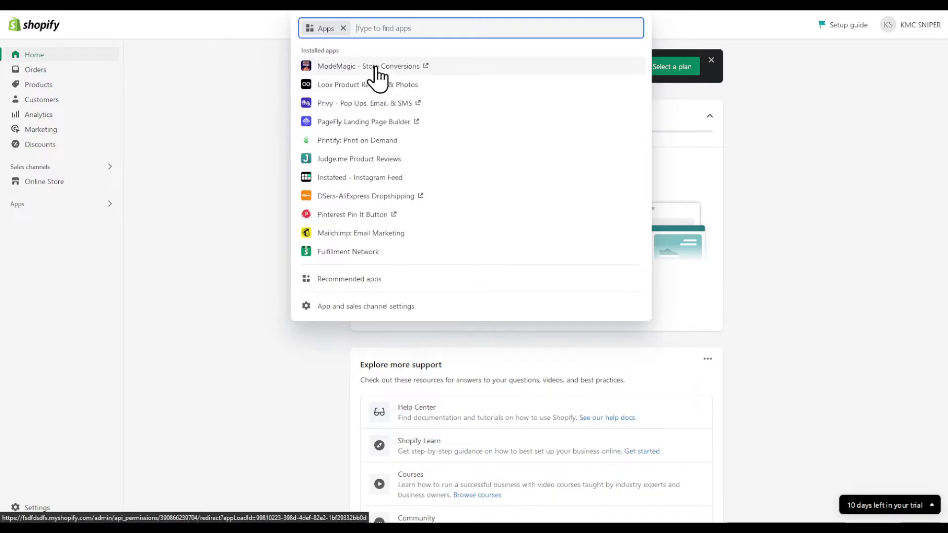